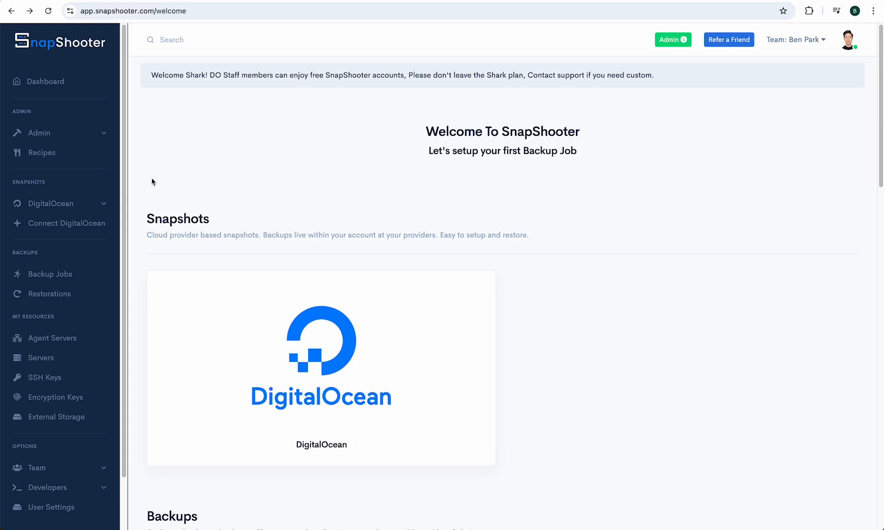
pyautogui.click(91, 207)
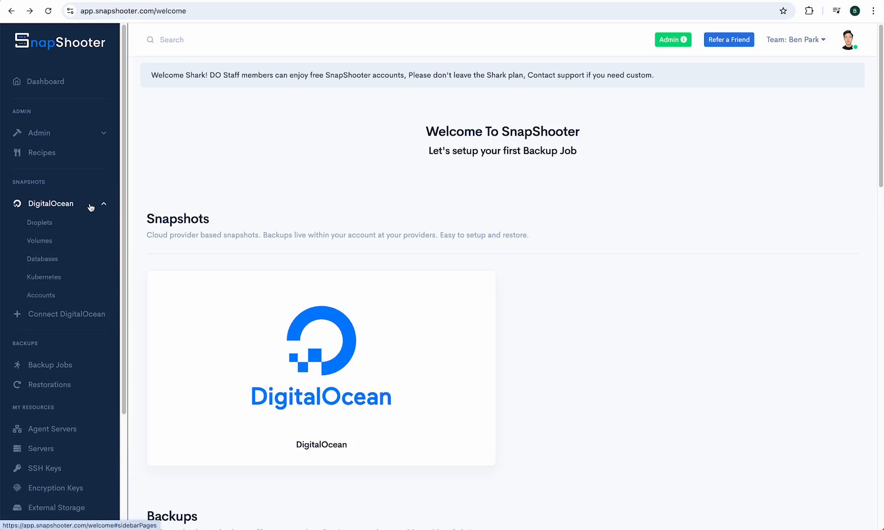
pyautogui.click(70, 277)
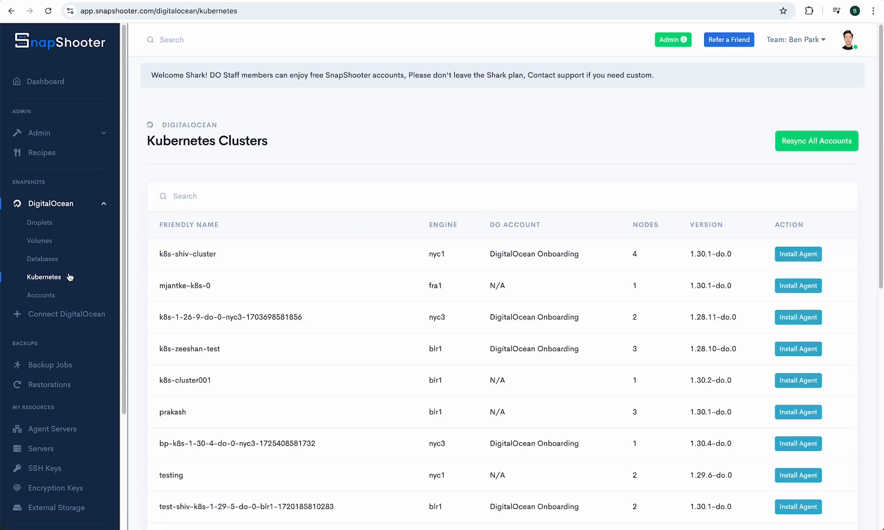
pyautogui.click(394, 194)
pyautogui.write('bp')
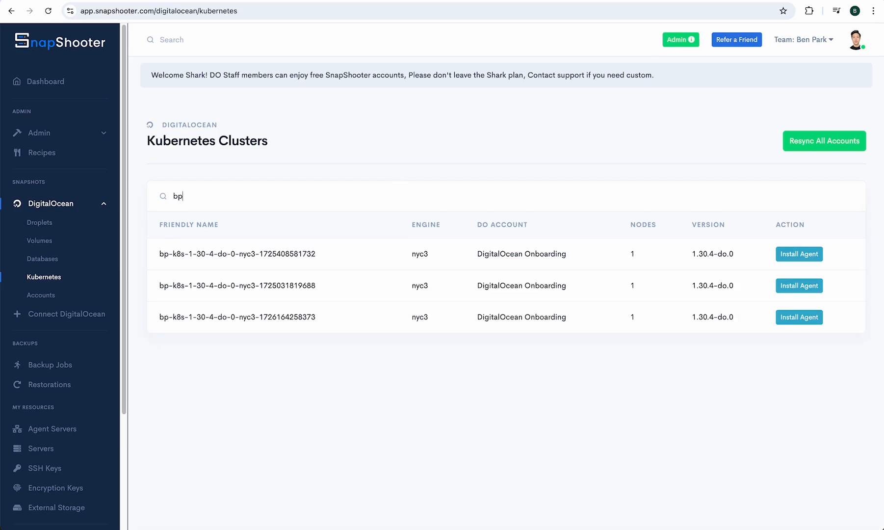
pyautogui.click(796, 322)
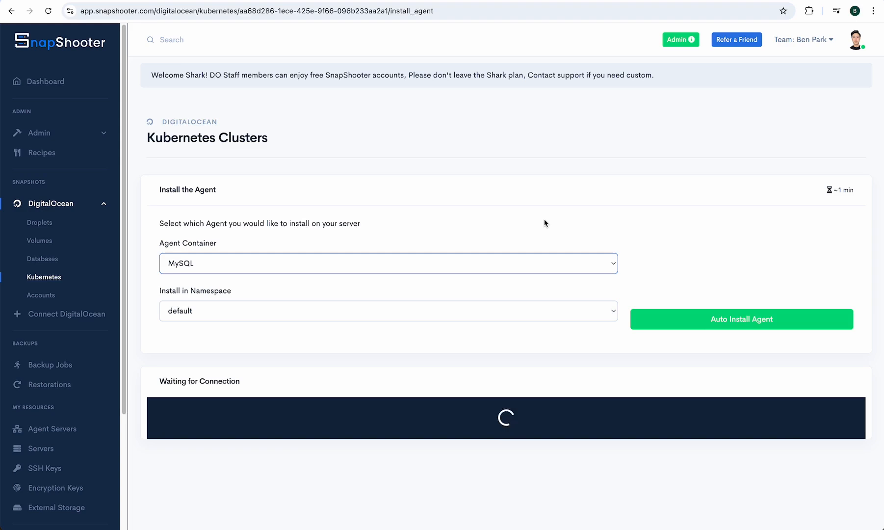
# Auto-install the MySQL agent container in the cluster's default namespace
pyautogui.click(501, 270)
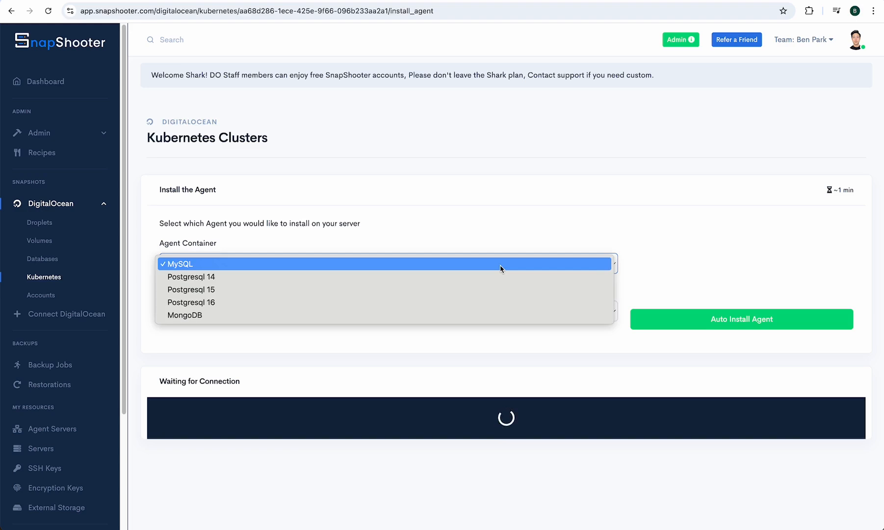
pyautogui.click(583, 219)
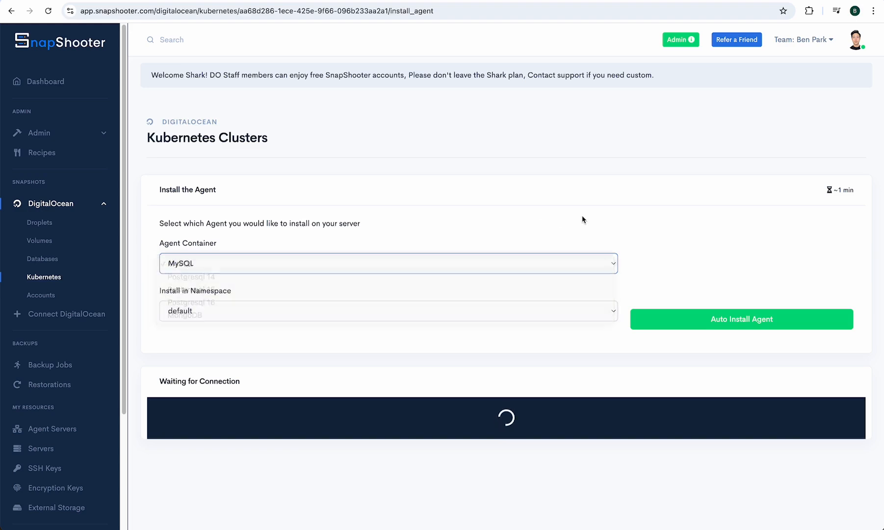
pyautogui.click(699, 321)
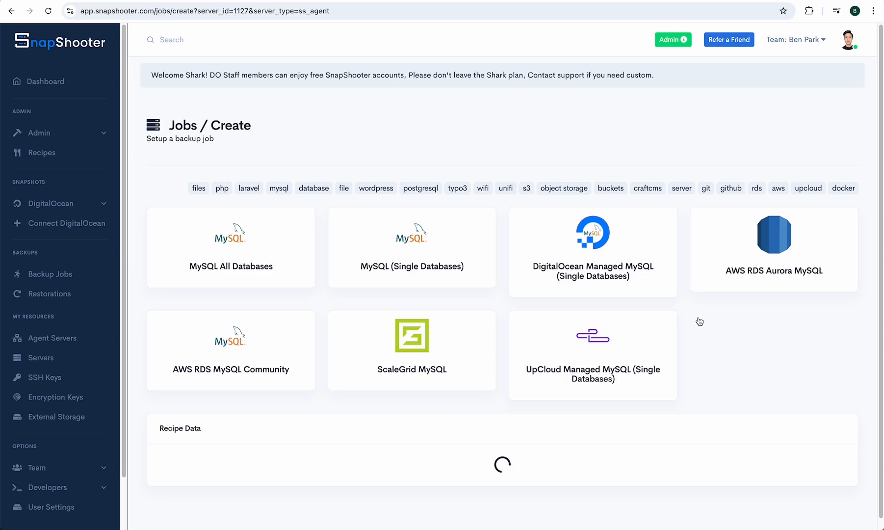
# Create a backup job from the DigitalOcean Managed MySQL (Single Databases) recipe, leaving the job name blank
pyautogui.click(588, 244)
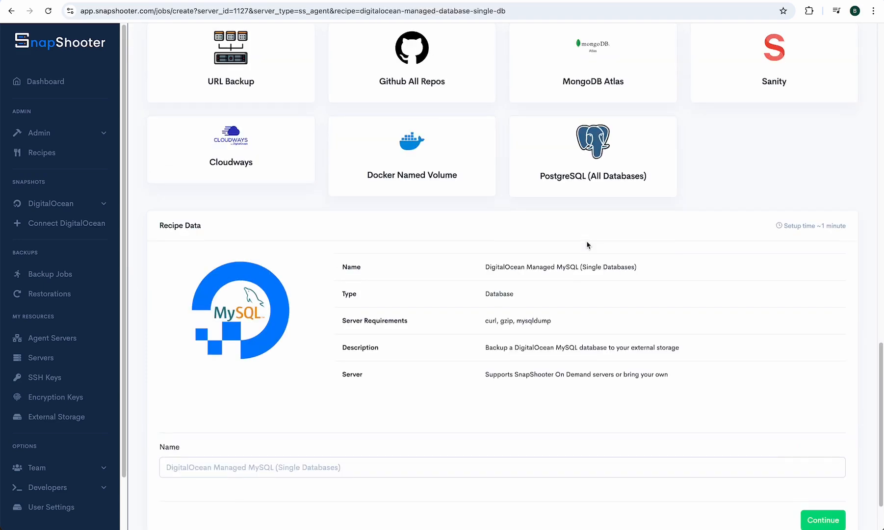
pyautogui.click(823, 519)
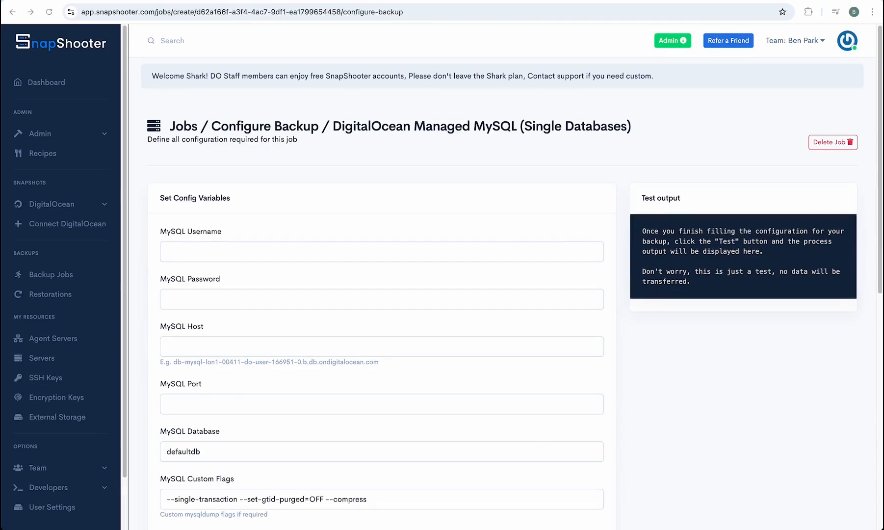
# Review the MySQL backup configuration, run its test and save it to continue to storage selection
pyautogui.scroll(-2, 426, 214)
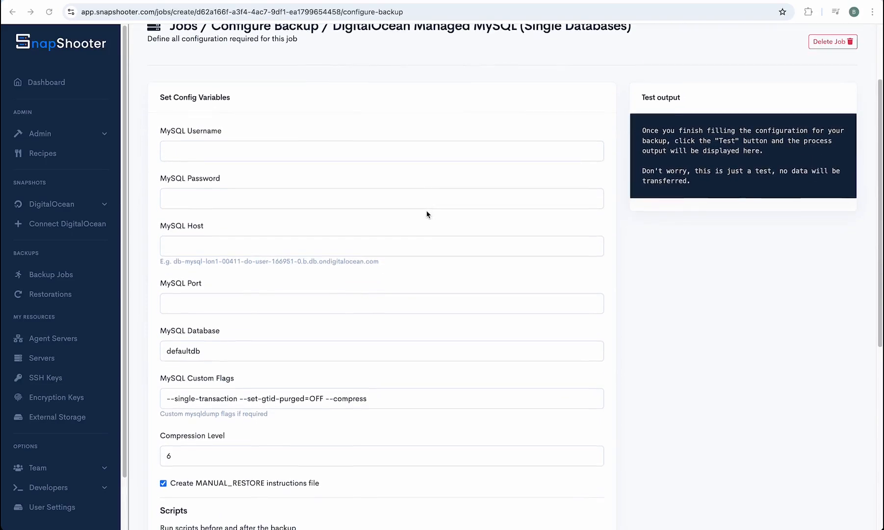
pyautogui.scroll(-2, 426, 215)
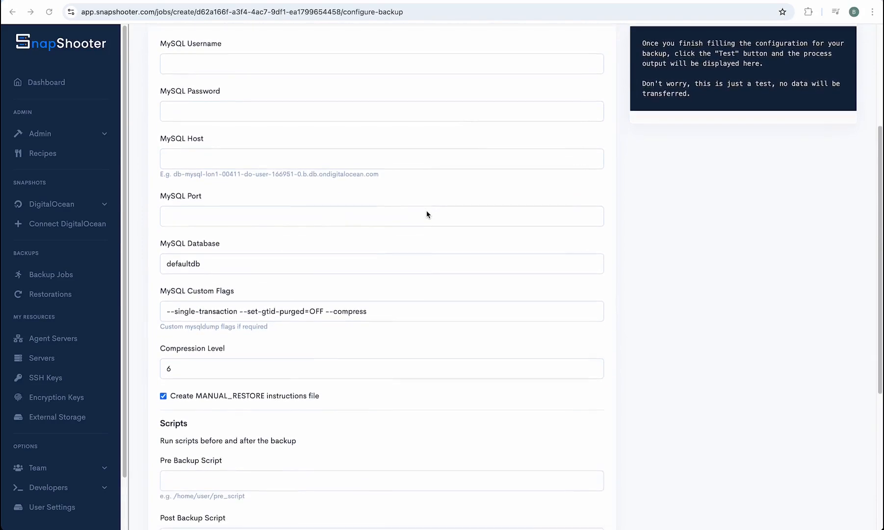
pyautogui.scroll(-2, 427, 214)
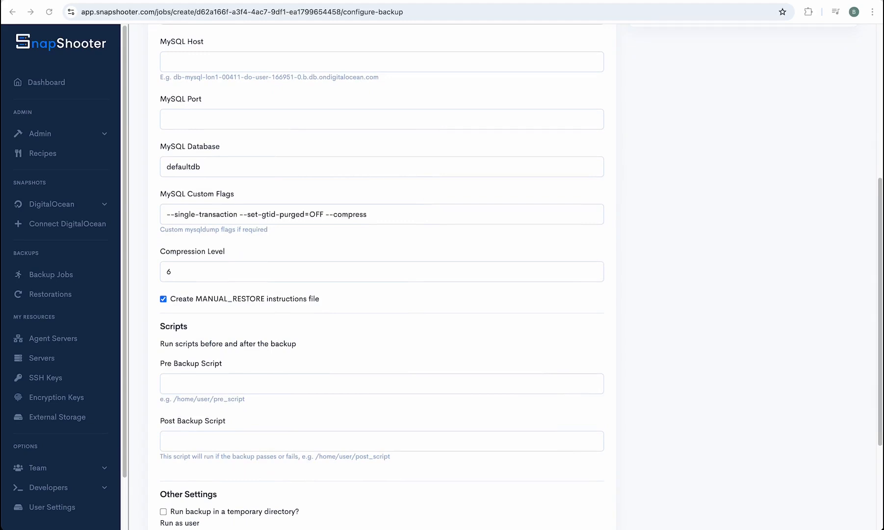
pyautogui.scroll(-3, 457, 301)
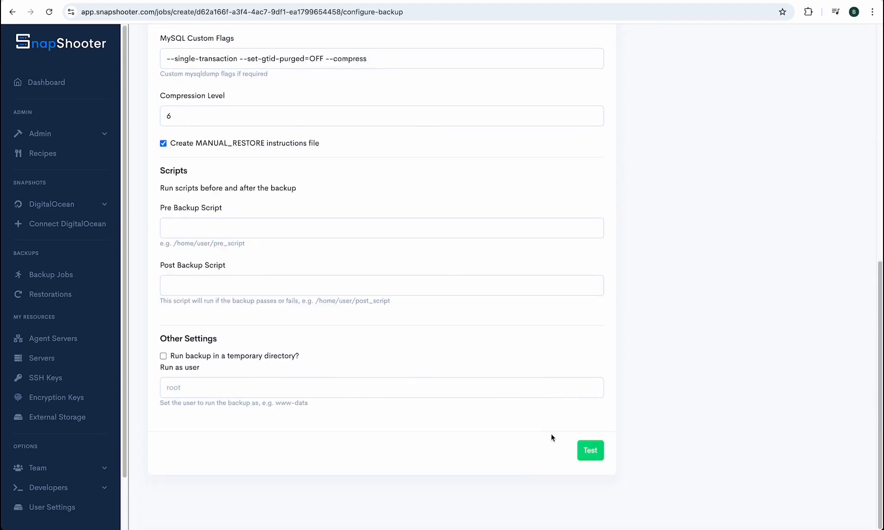
pyautogui.click(590, 452)
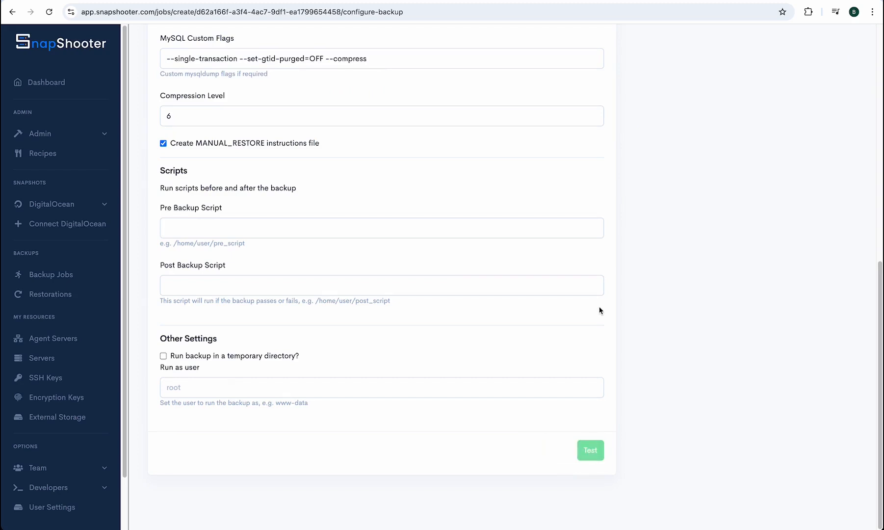
pyautogui.scroll(1, 599, 310)
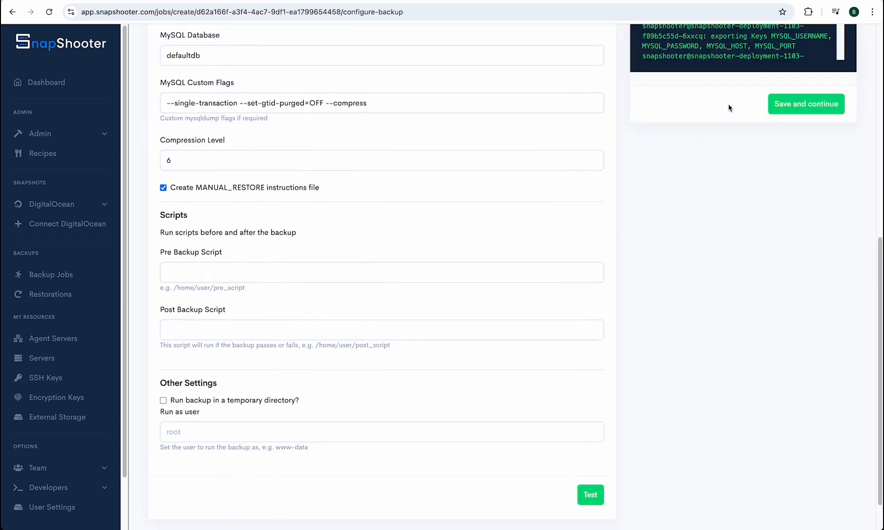
pyautogui.click(780, 108)
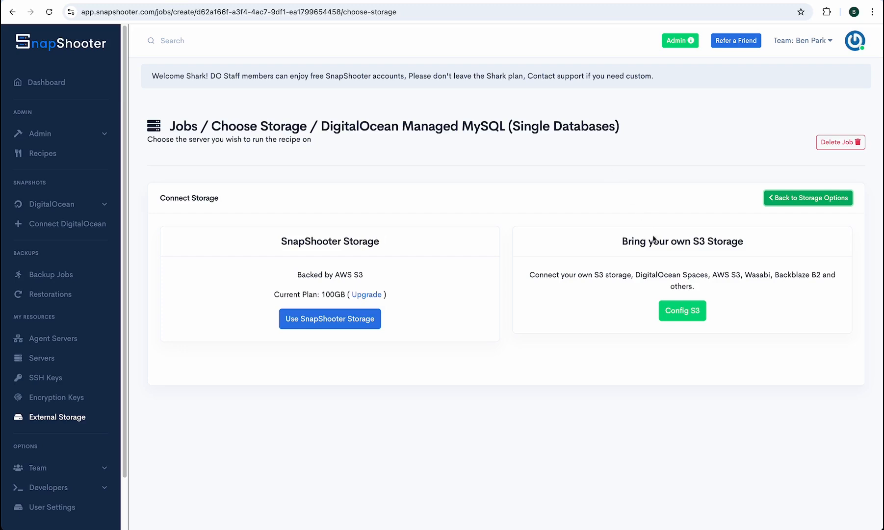
pyautogui.click(683, 310)
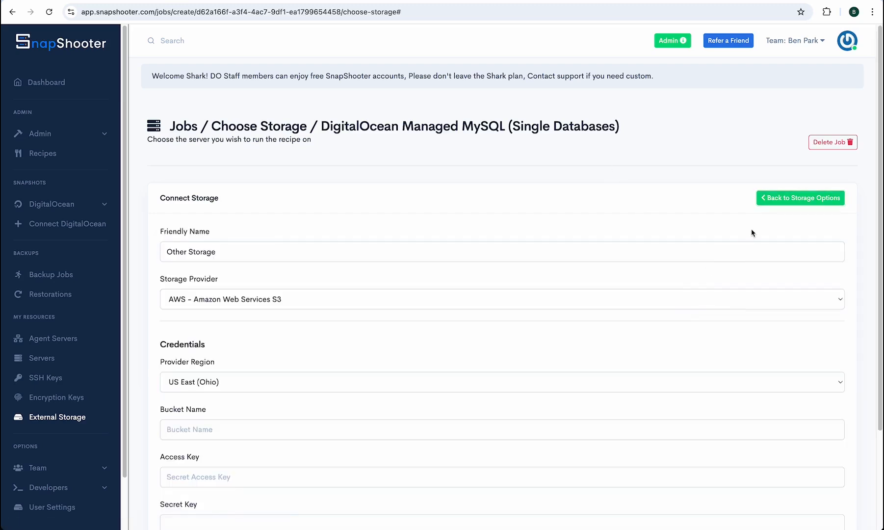
pyautogui.click(742, 298)
pyautogui.click(742, 313)
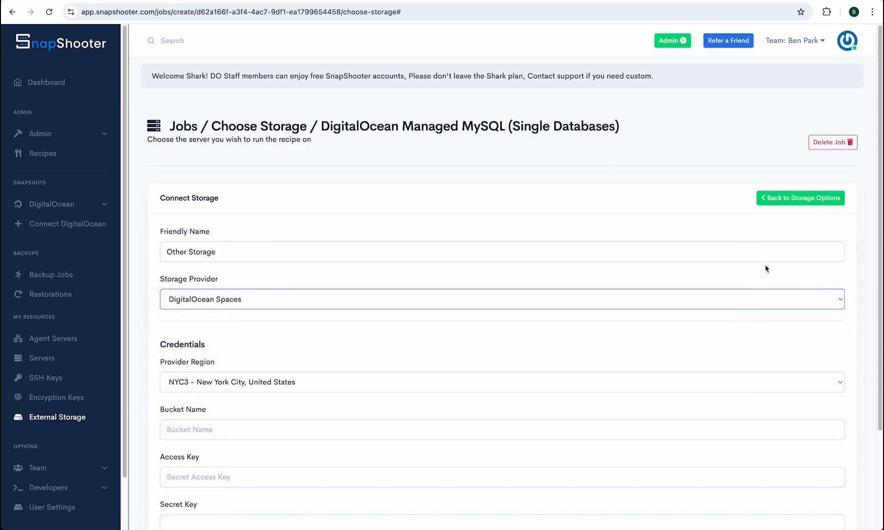
pyautogui.click(812, 199)
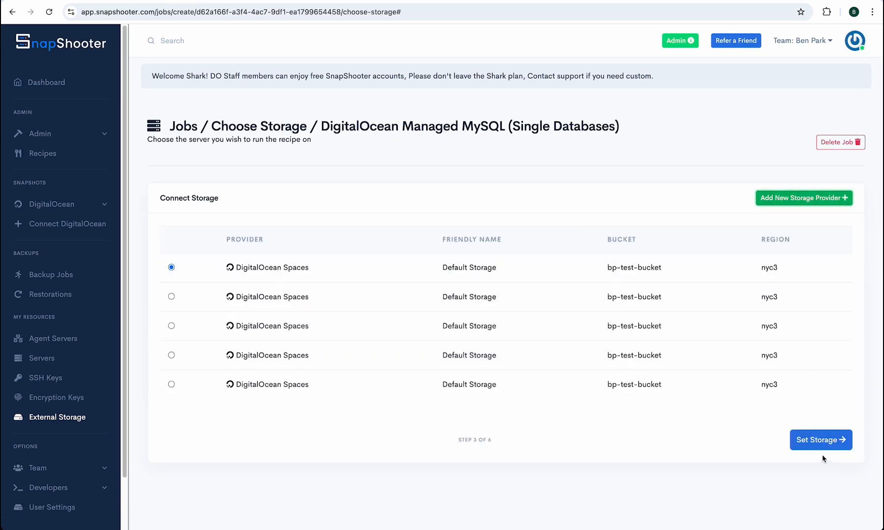
# Assign the first bp-test-bucket storage and finish with a once-a-day backup at 00:00 UTC, keeping 1 day, 1 week and 1 month of dumps
pyautogui.click(822, 440)
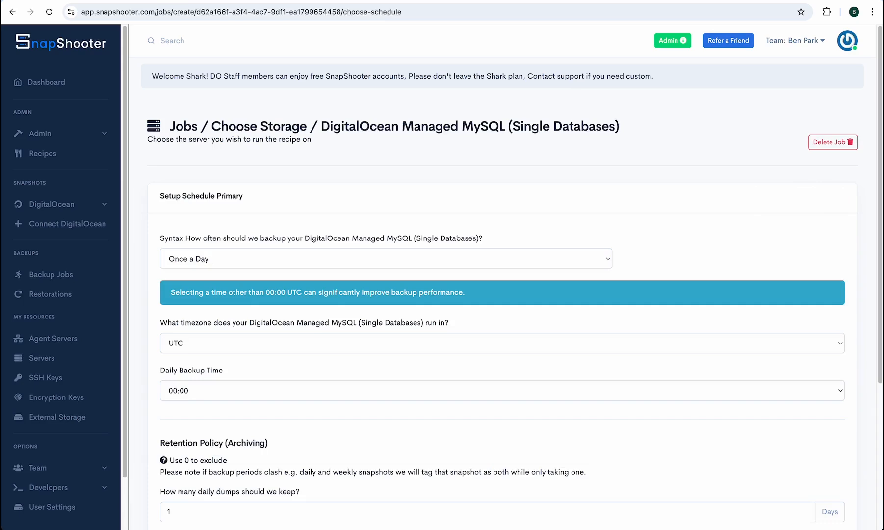
pyautogui.scroll(-3, 512, 277)
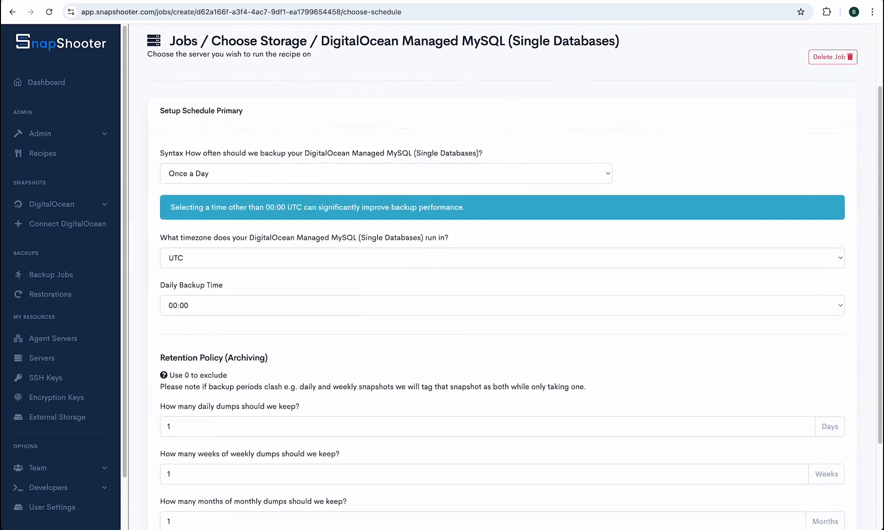
pyautogui.scroll(-2, 512, 276)
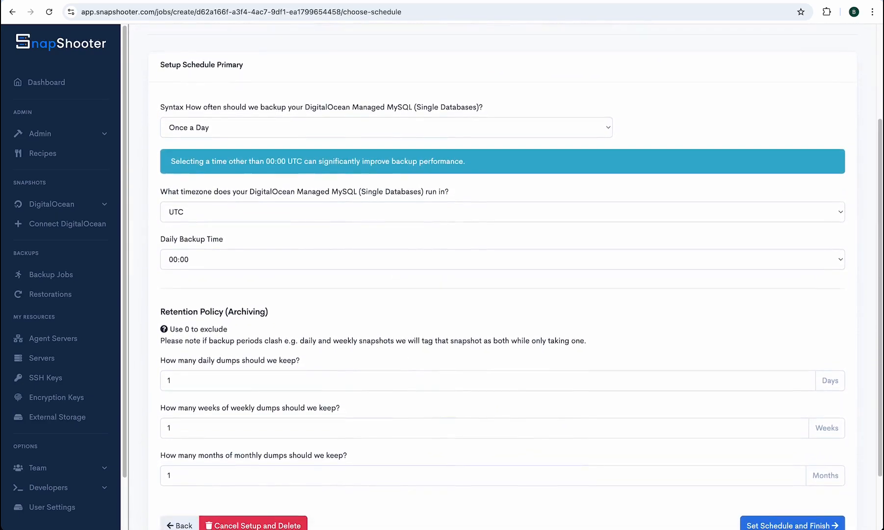
pyautogui.scroll(-3, 512, 277)
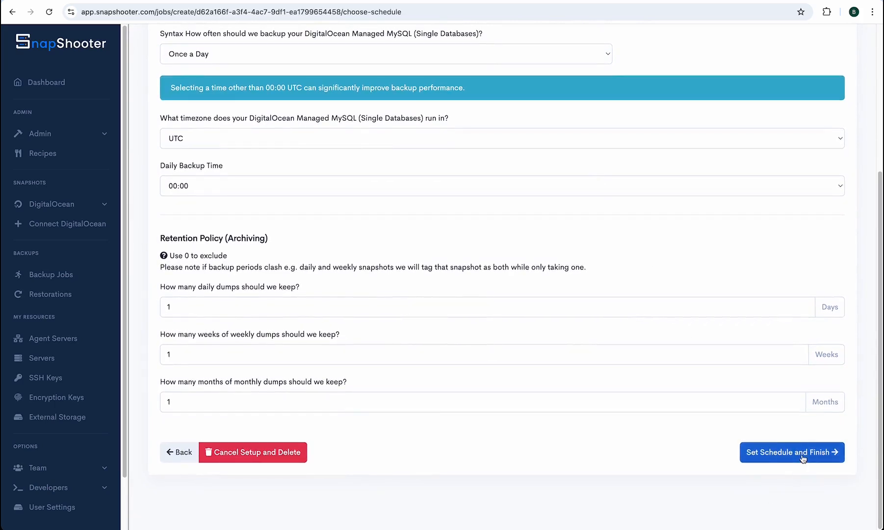
pyautogui.click(803, 457)
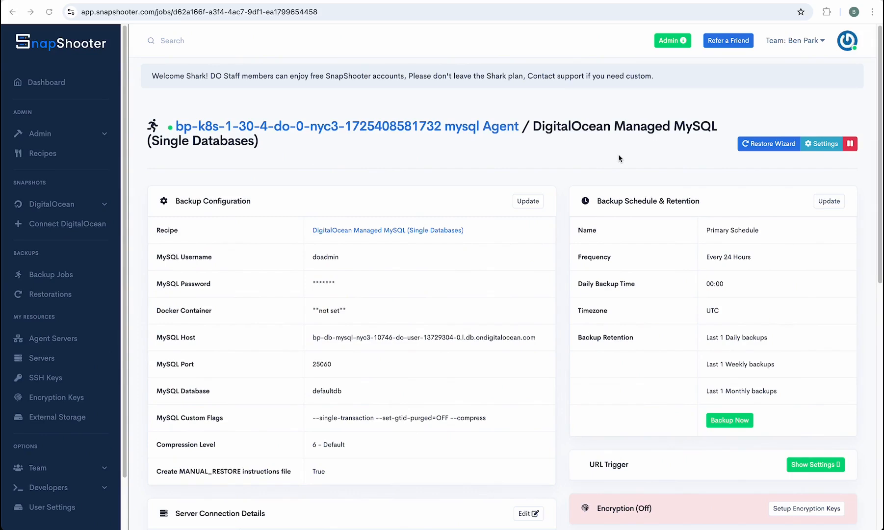
# Examine the new job's configuration, schedule, encryption and storage details and its completed, manual, failed and expired backup lists
pyautogui.scroll(-3, 728, 420)
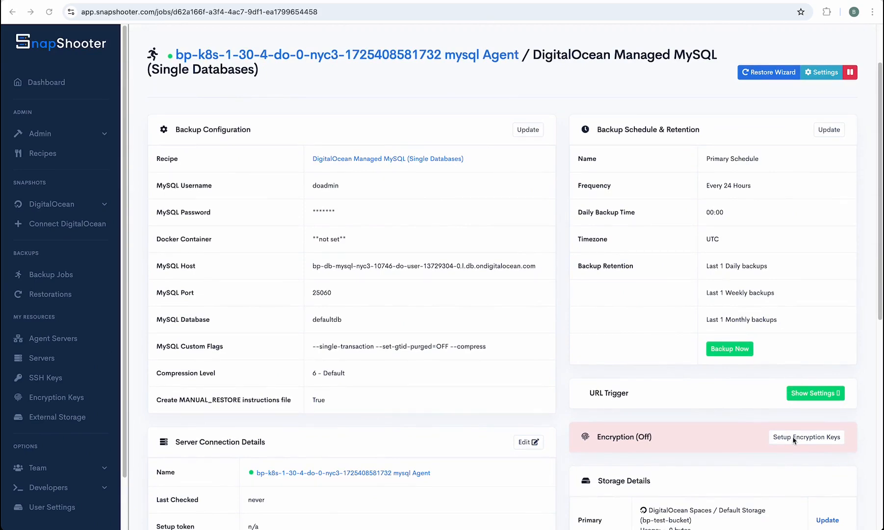
pyautogui.scroll(-1, 801, 439)
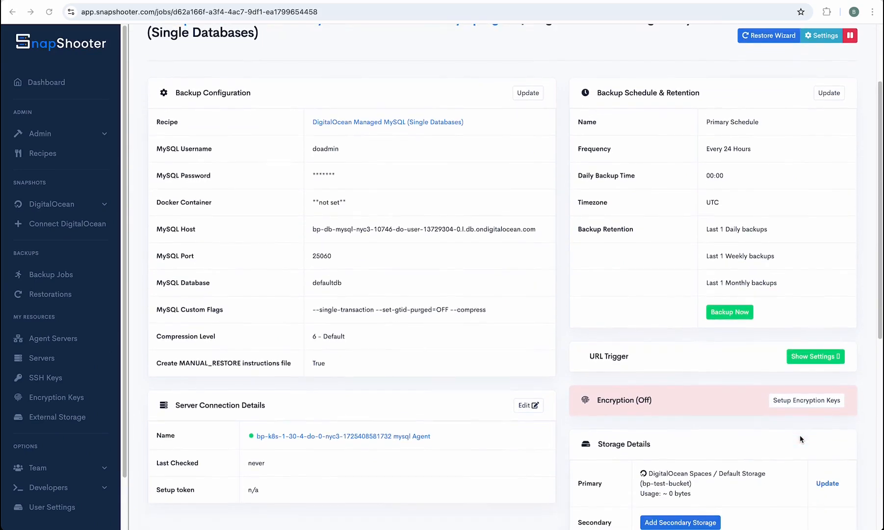
pyautogui.scroll(-2, 768, 439)
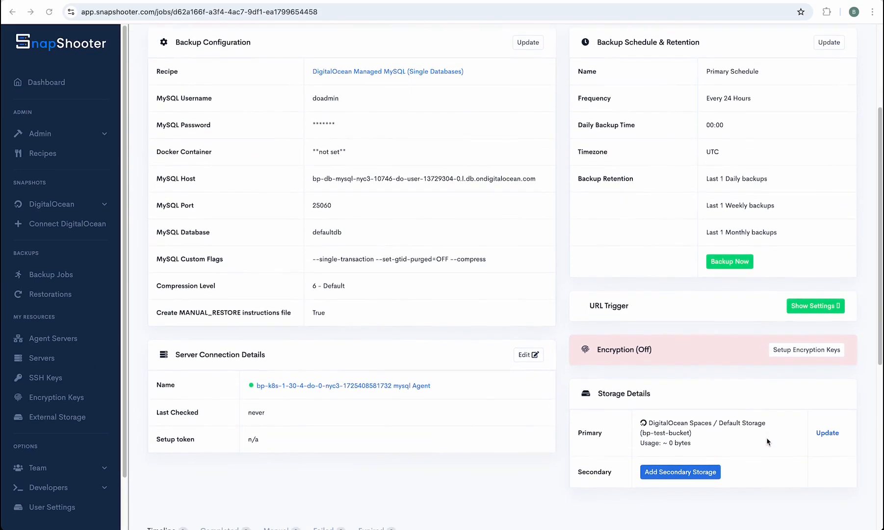
pyautogui.scroll(-10, 768, 440)
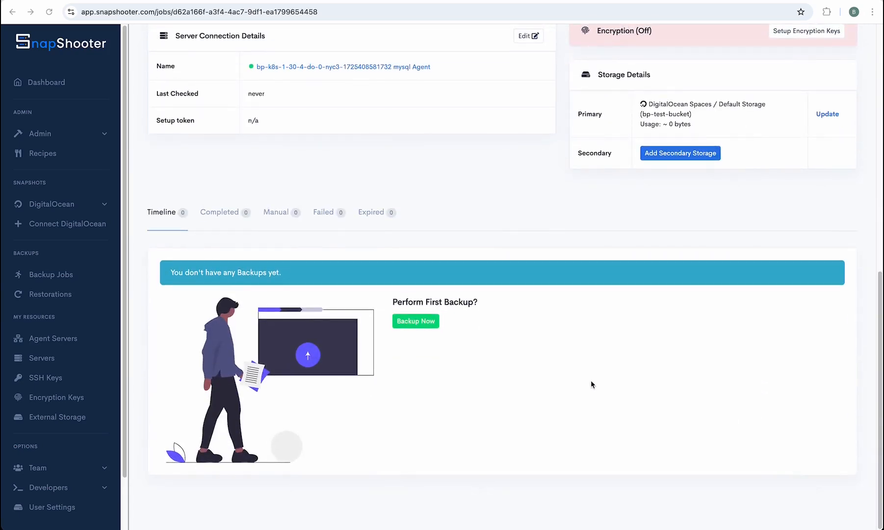
pyautogui.click(226, 210)
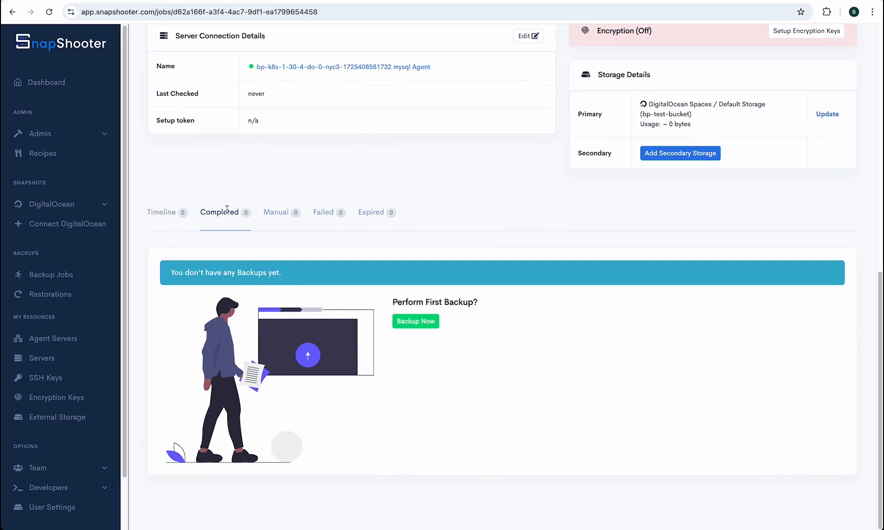
pyautogui.click(285, 215)
pyautogui.click(324, 215)
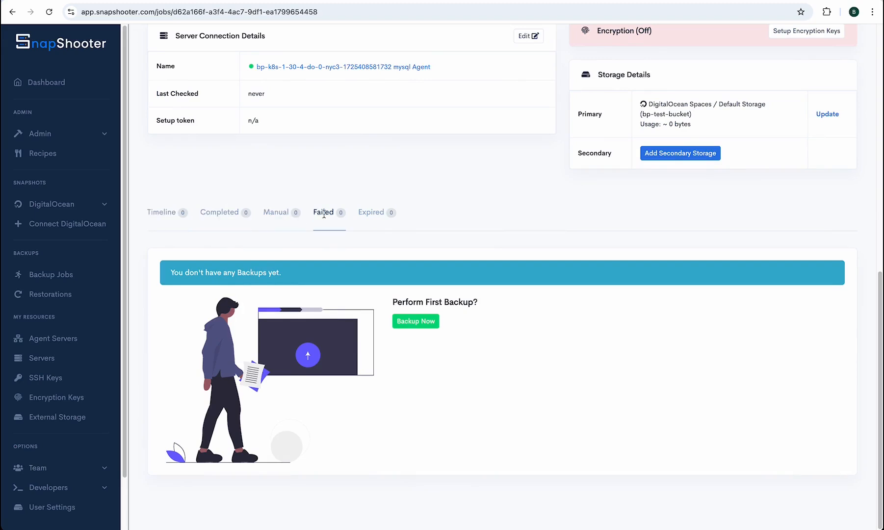
pyautogui.click(371, 212)
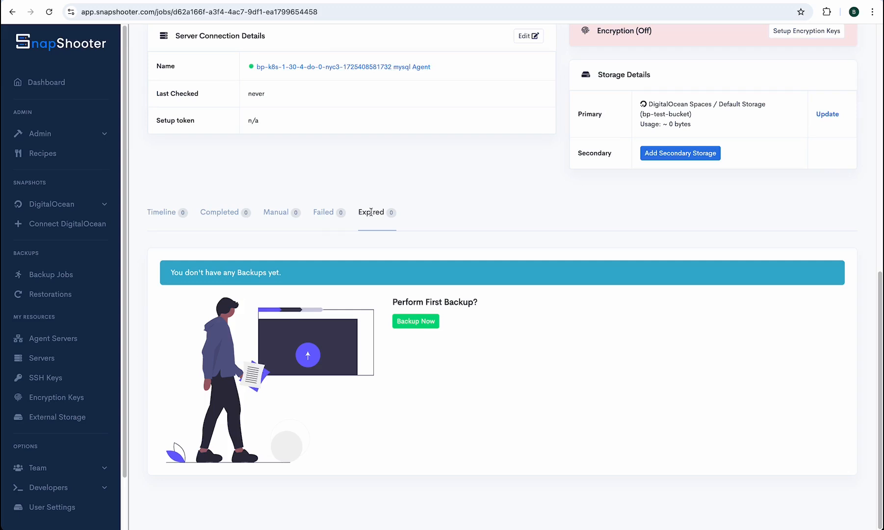
# Open the DigitalOcean product documentation at digitalocean.com/docs
pyautogui.hotkey('ctrl', 'l')
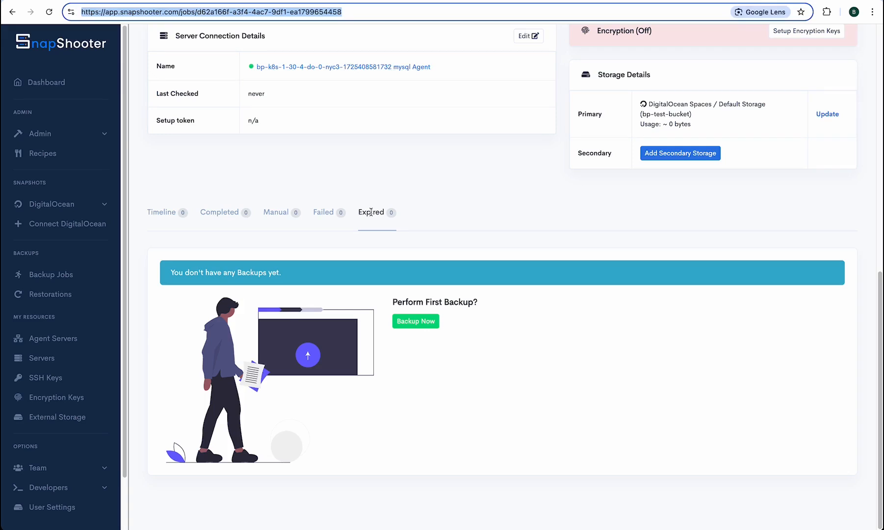
pyautogui.write('digitalocean.com/docs')
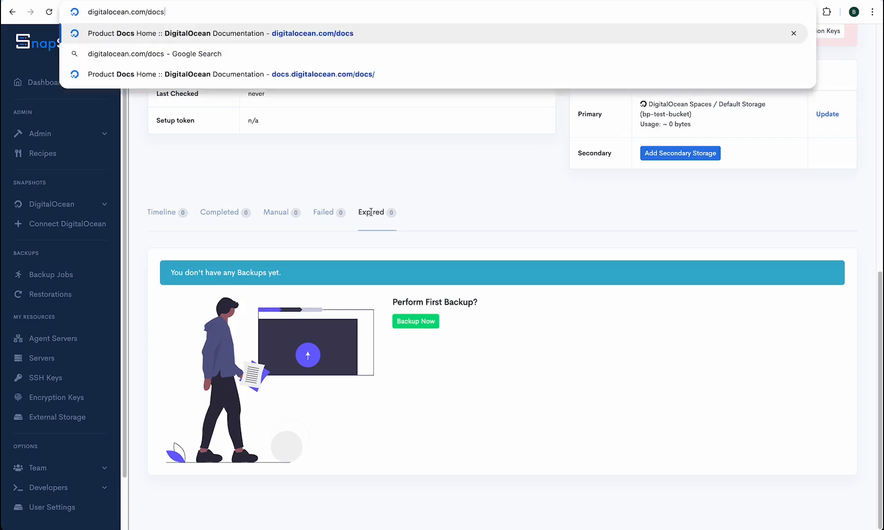
pyautogui.press('Return')
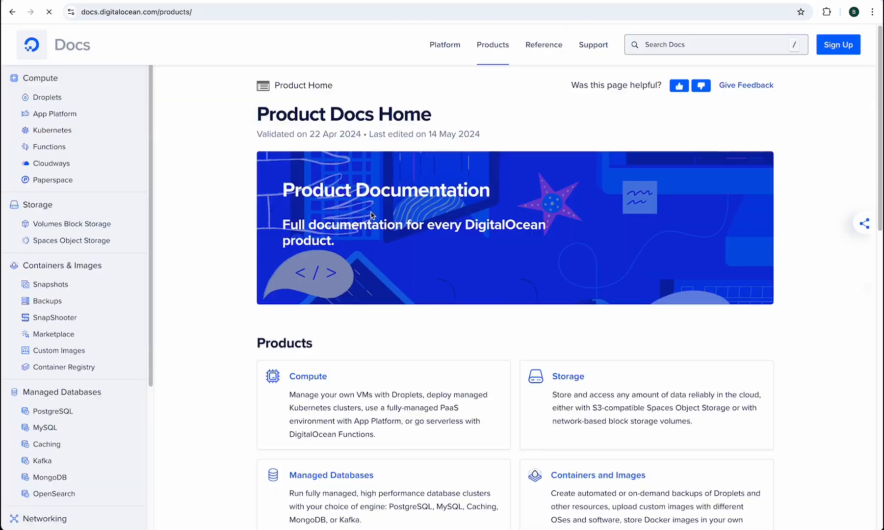